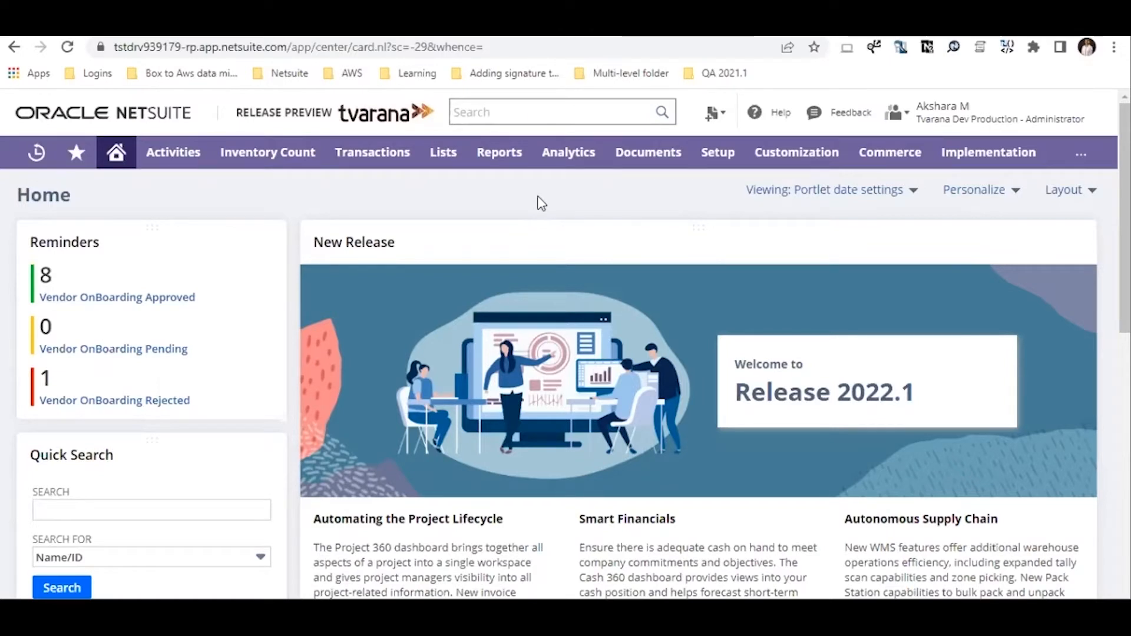
Open General Preferences and bring up the Tvarana Inventory Count custom preferences
mouse_move(716, 157)
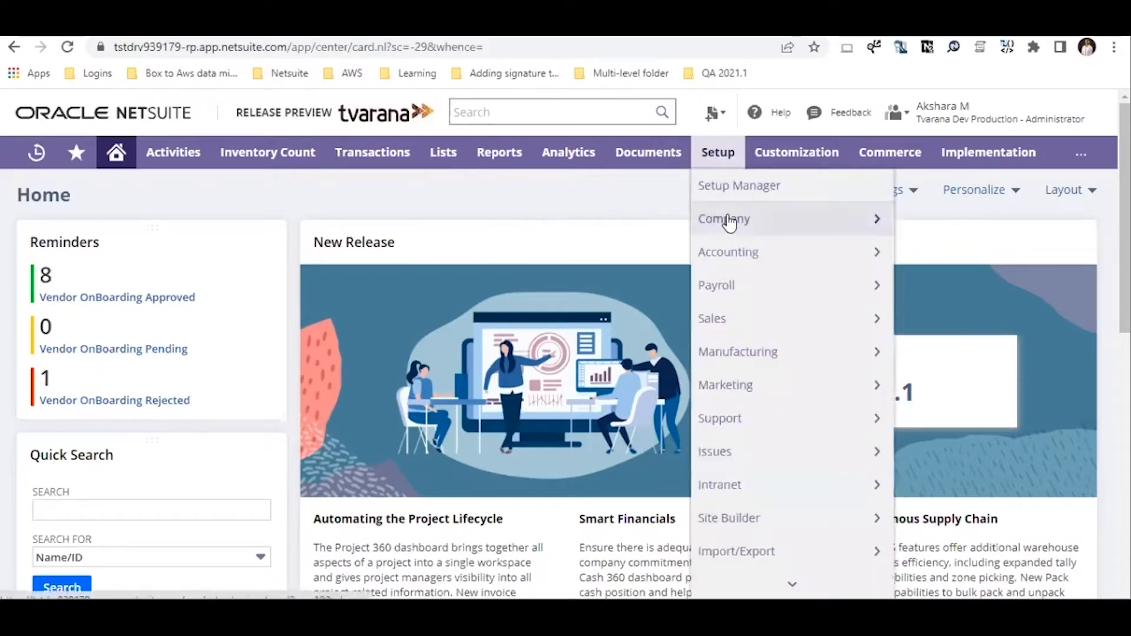
mouse_move(729, 222)
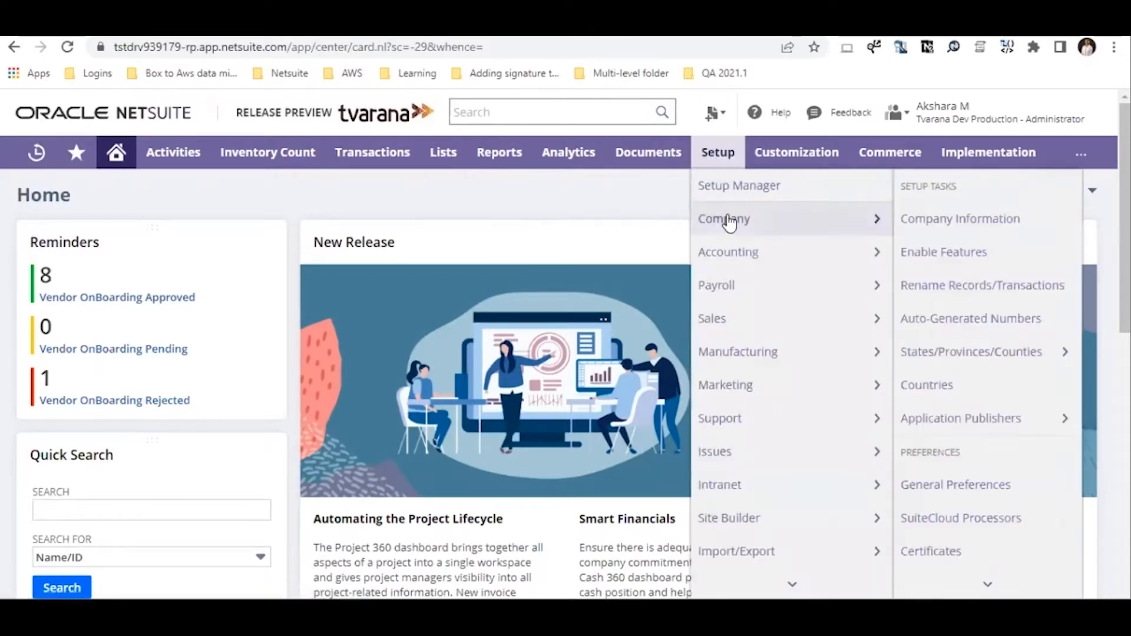
click(943, 492)
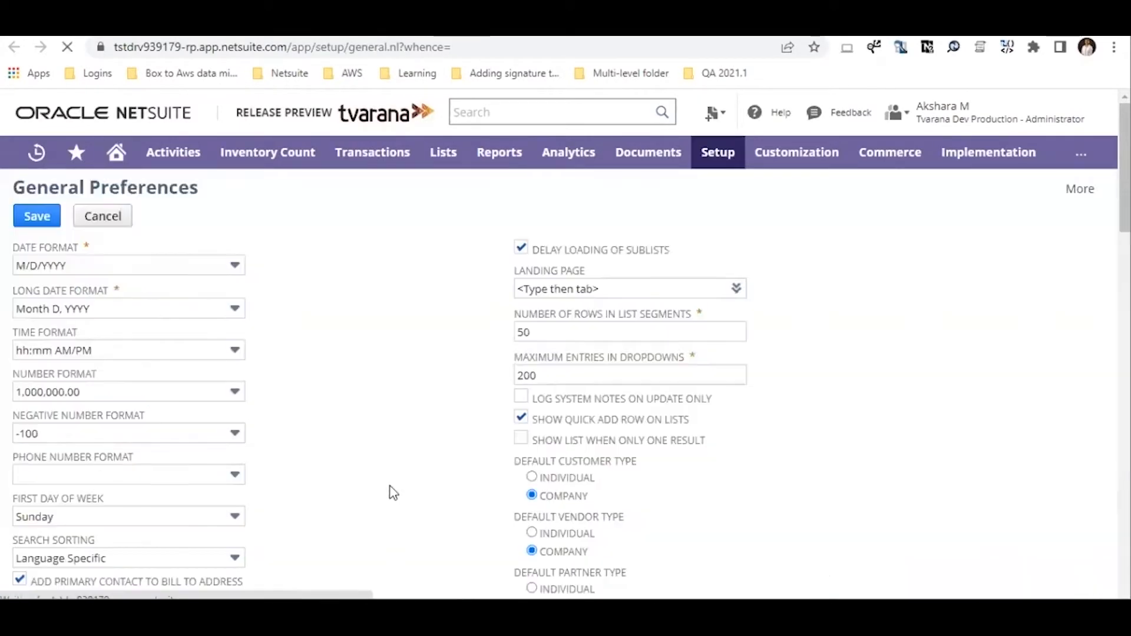
scroll(389, 489, down, 20)
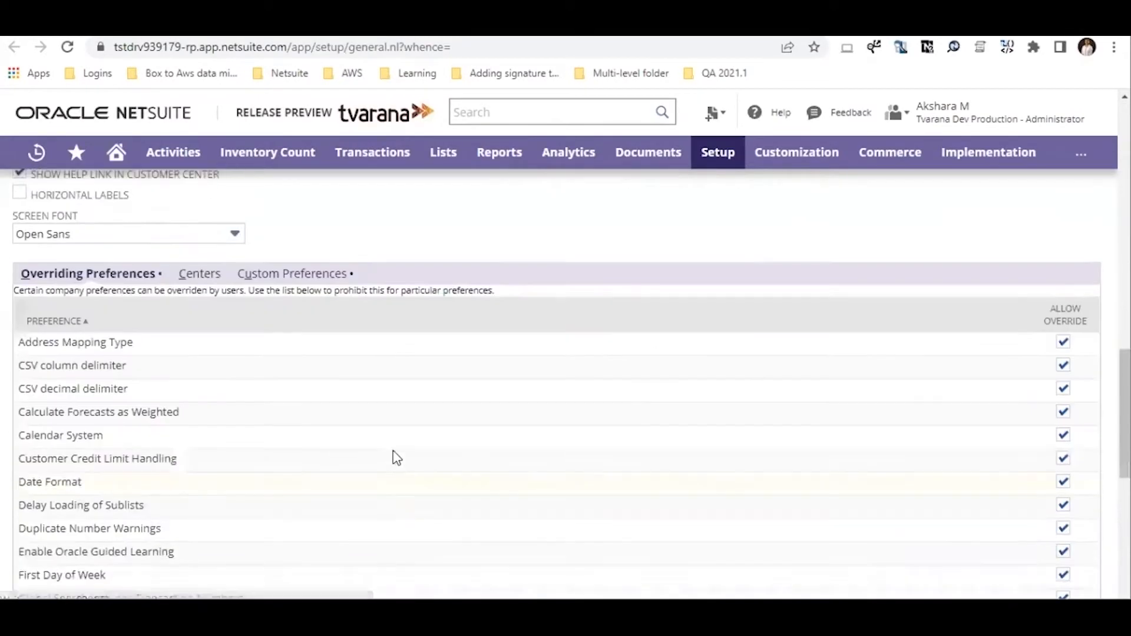
click(297, 274)
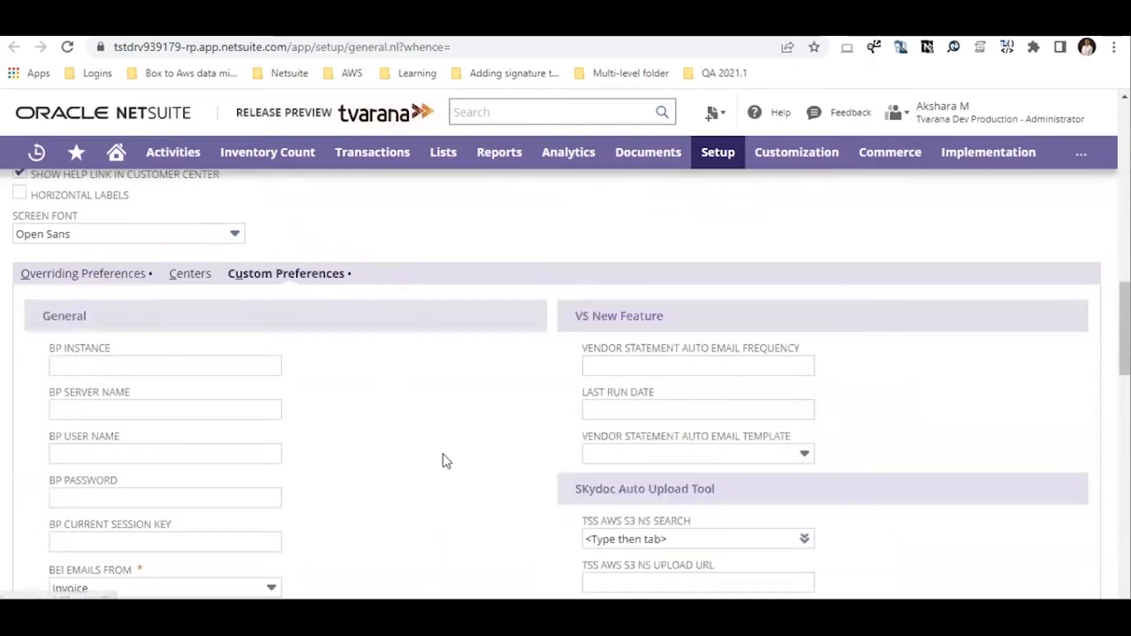
scroll(443, 454, down, 10)
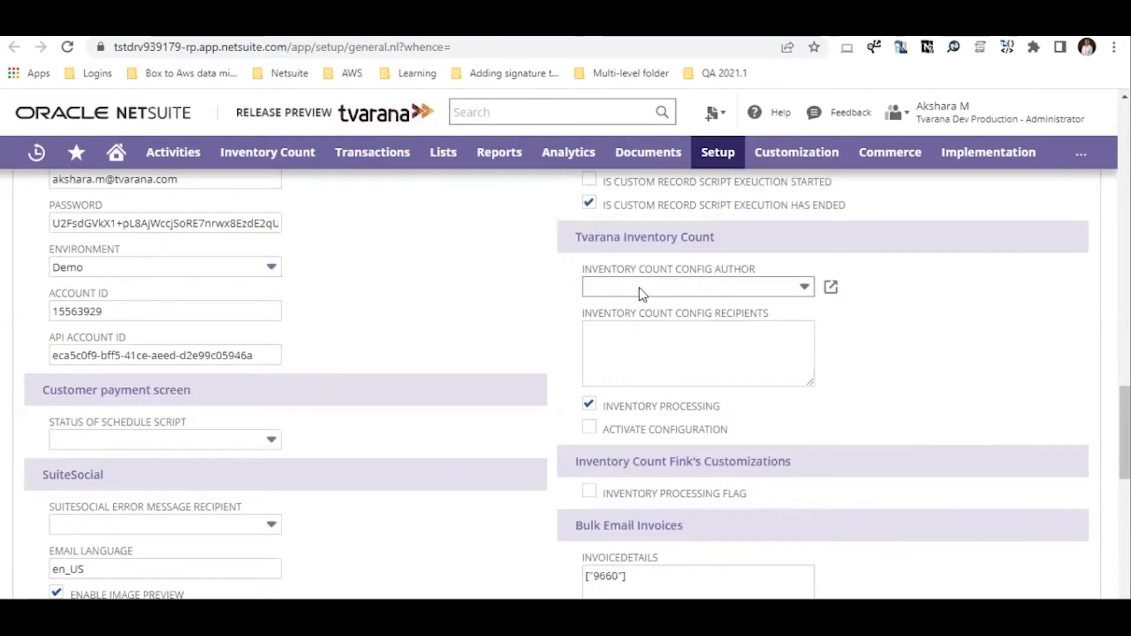
Choose the config author, enter two recipient e-mail addresses, and check Activate Configuration
click(716, 293)
click(657, 401)
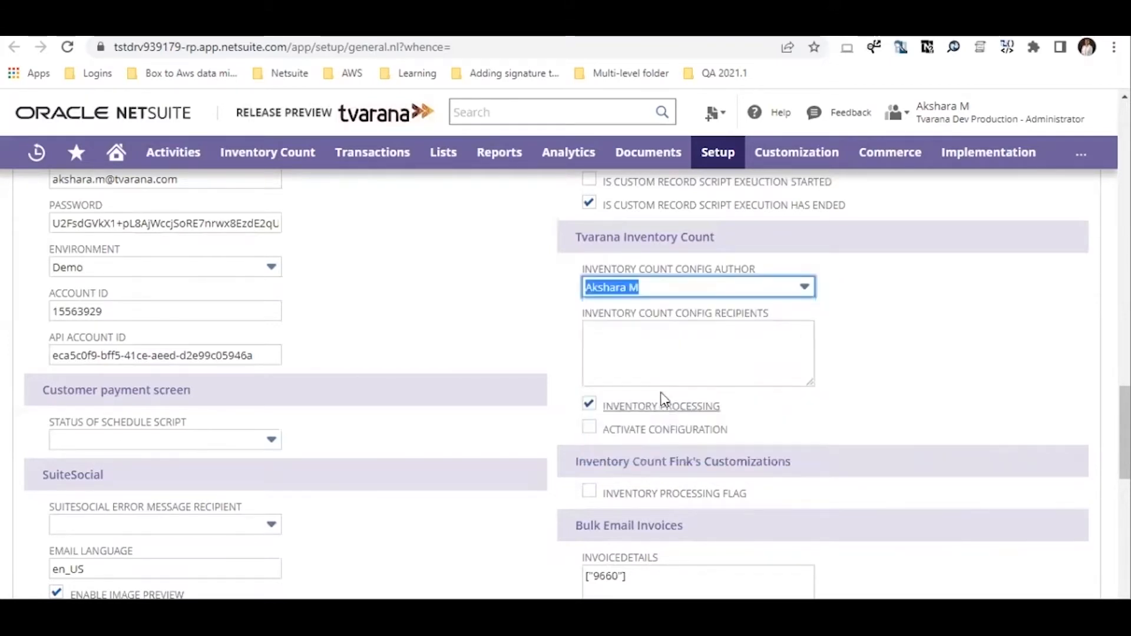
click(673, 361)
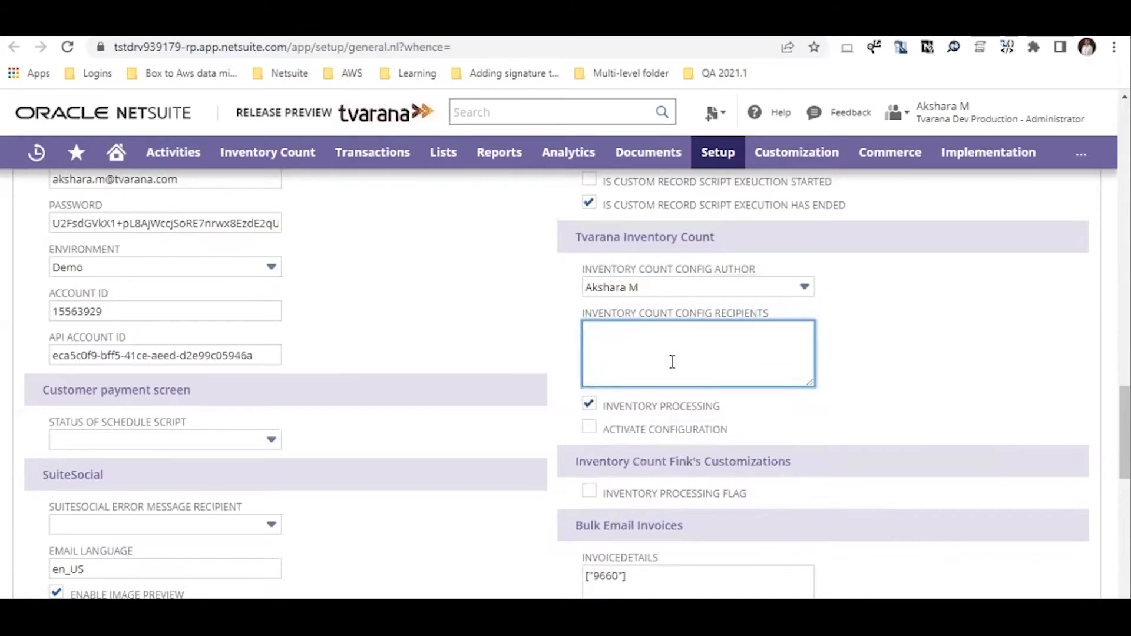
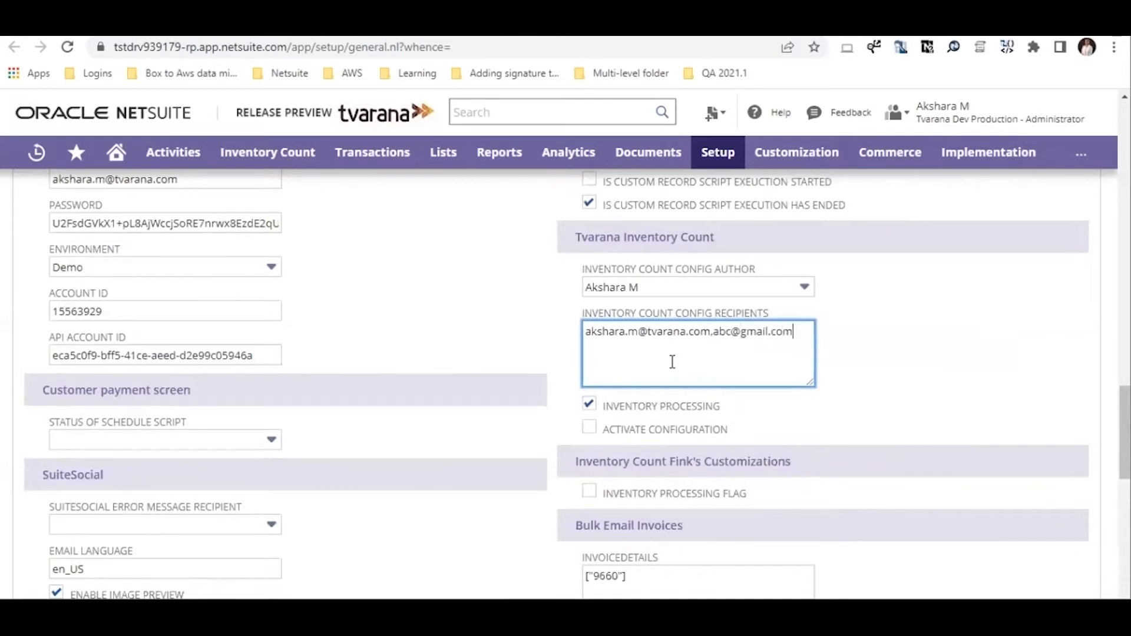
click(880, 366)
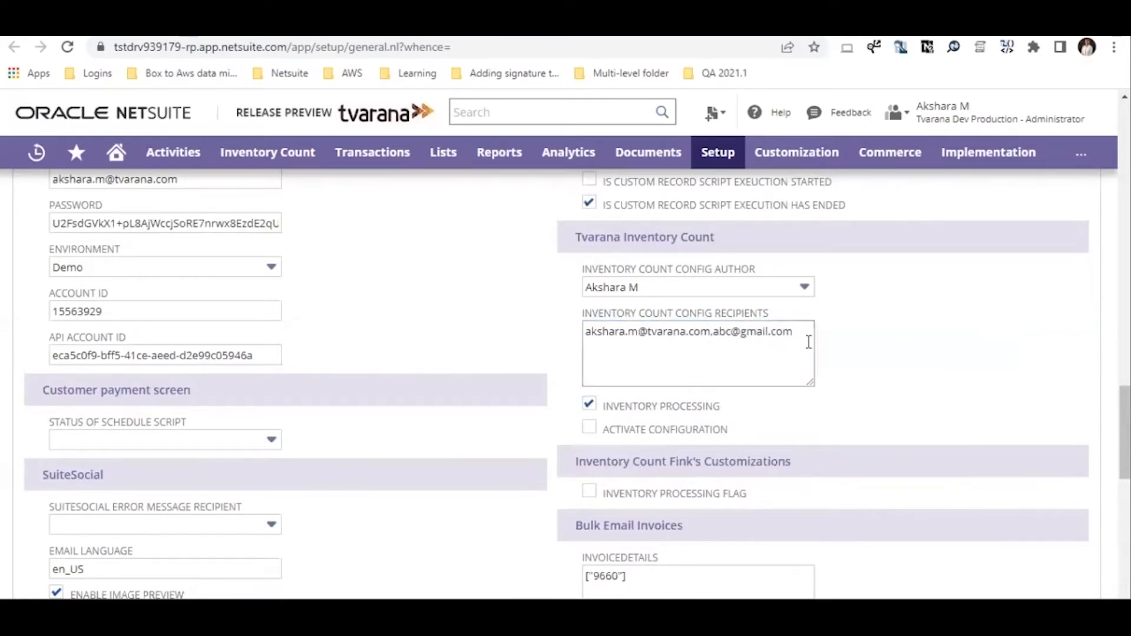
click(589, 429)
scroll(279, 424, up, 15)
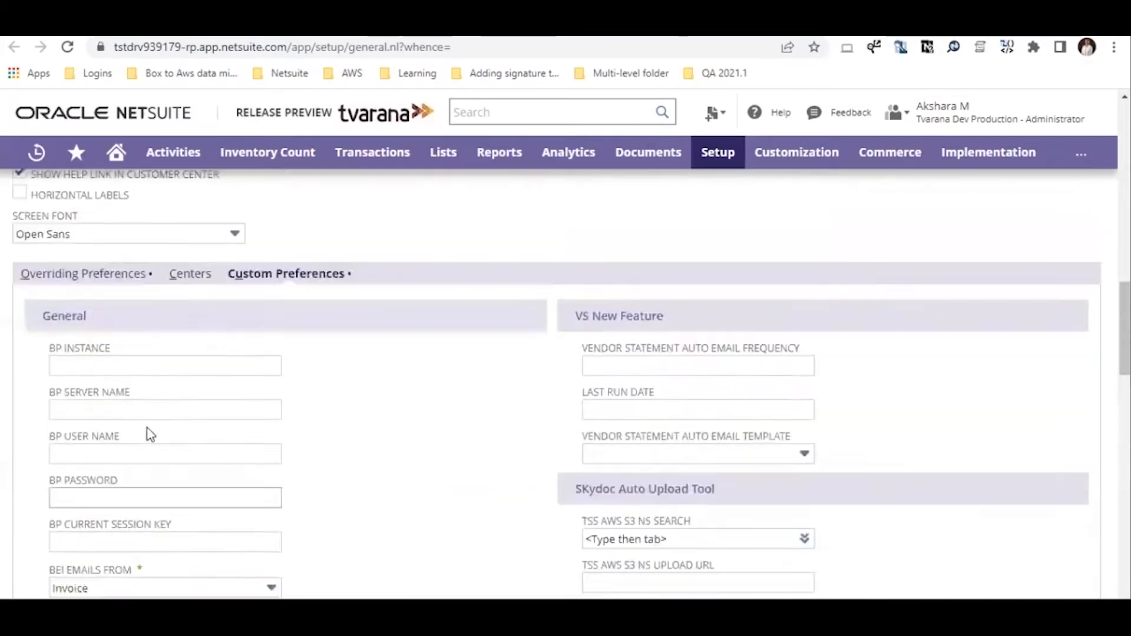
Save General Preferences with the new Tvarana Inventory Count settings
click(34, 219)
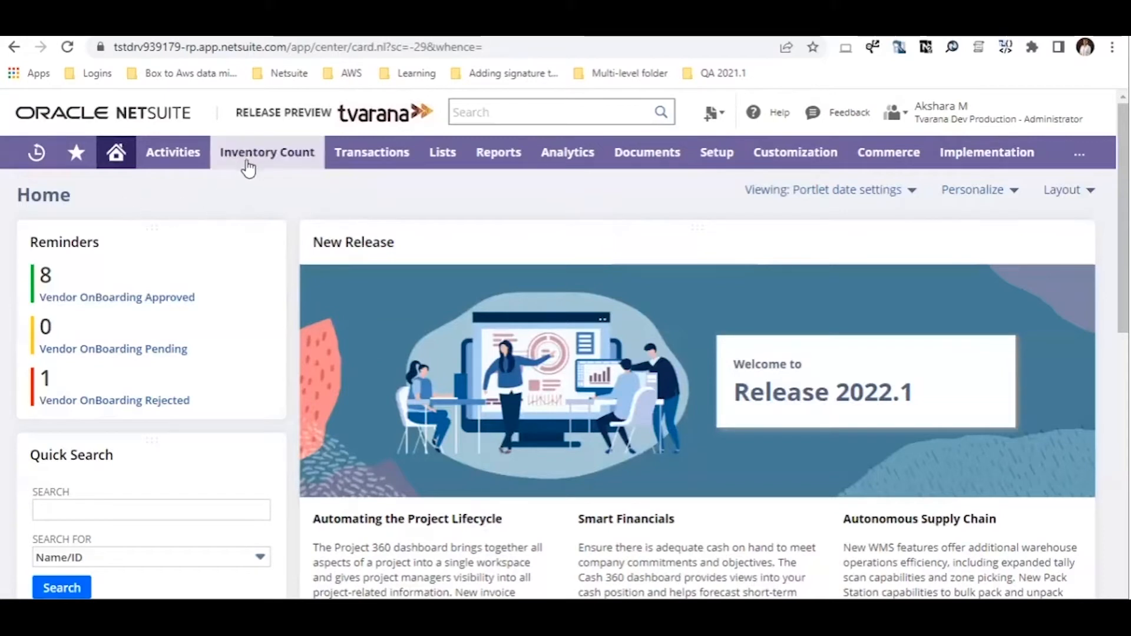
Open the Inventory Next Count Date Configuration page from the Inventory Count menu
mouse_move(250, 167)
mouse_move(282, 223)
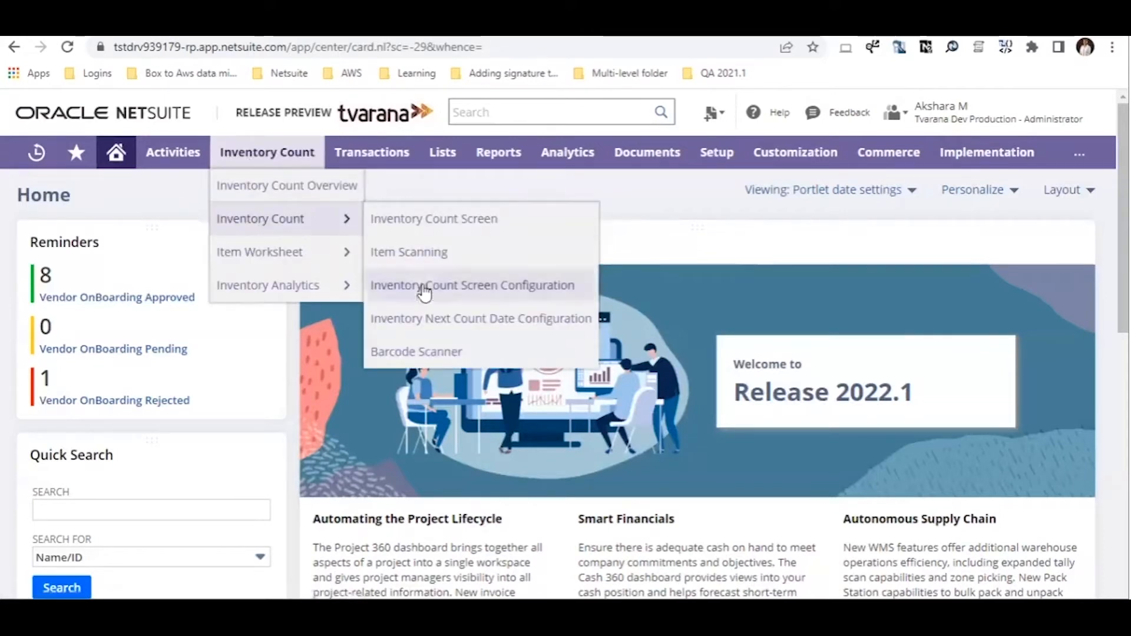
click(450, 321)
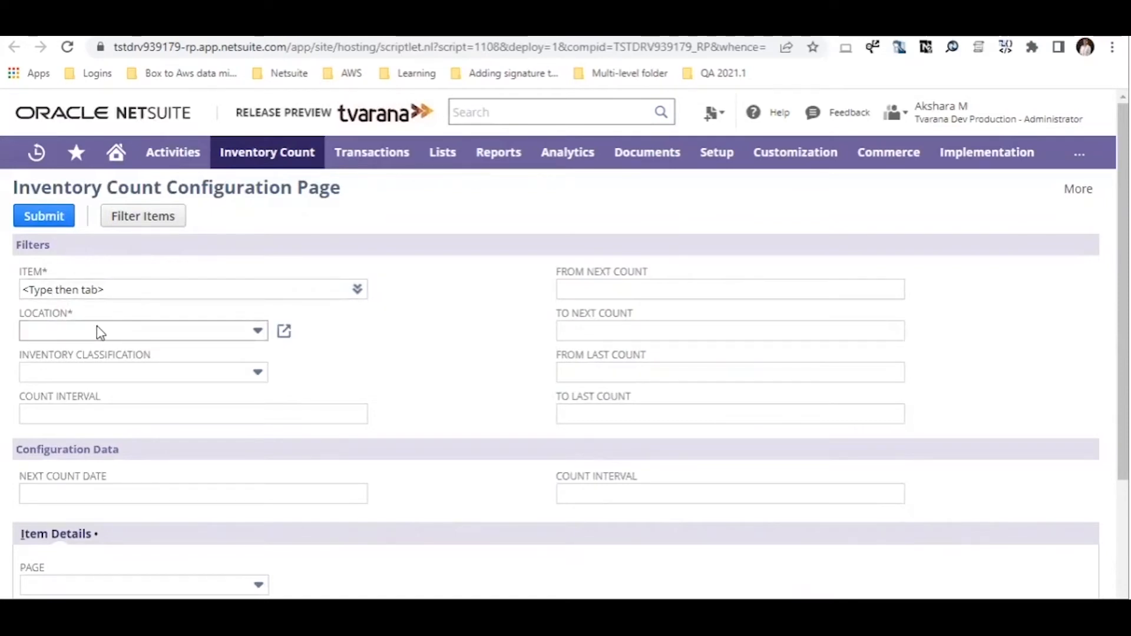
Filter items by location 01-Portland : 100 - Portland Inventory, loading its 13027 items
click(149, 223)
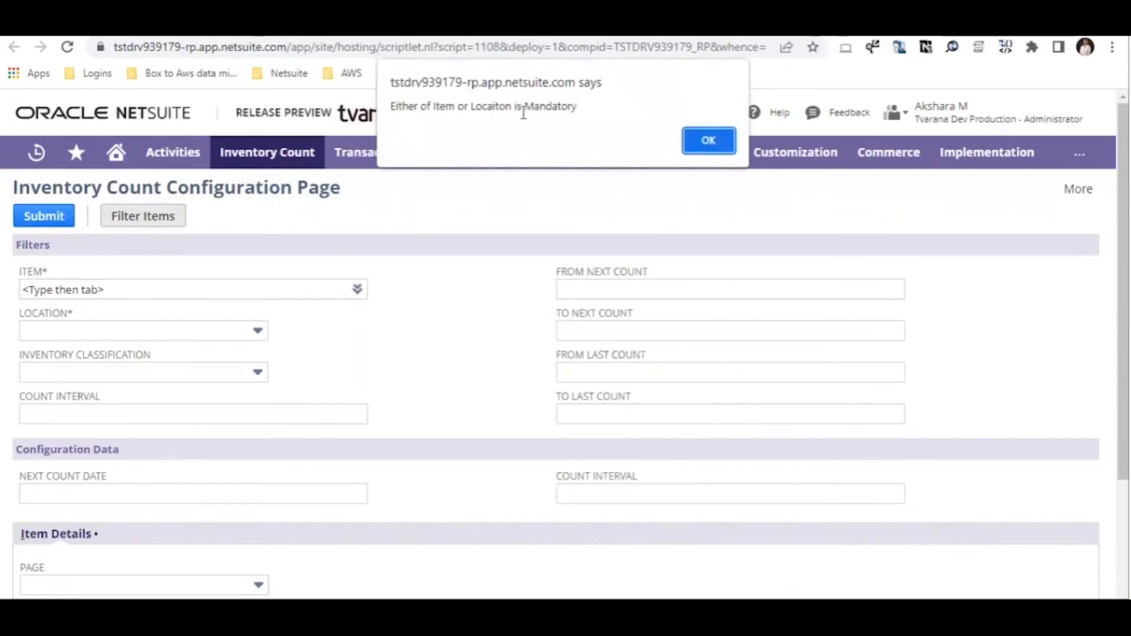
click(711, 143)
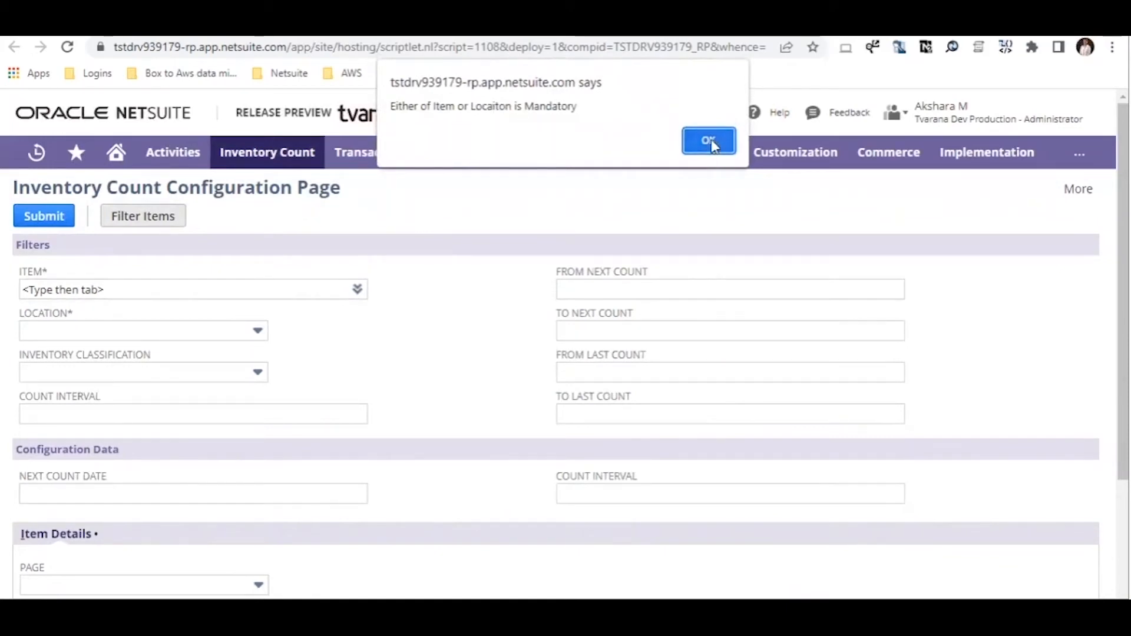
click(171, 328)
click(171, 397)
click(147, 219)
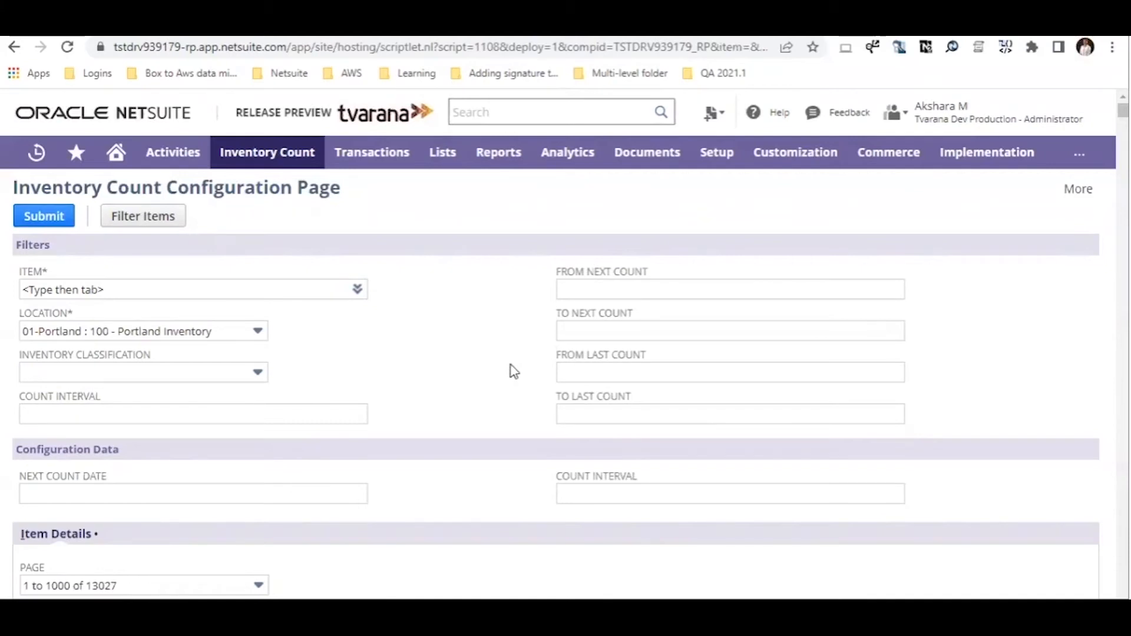
Sort the Portland item list by Next Count Date
scroll(492, 398, down, 3)
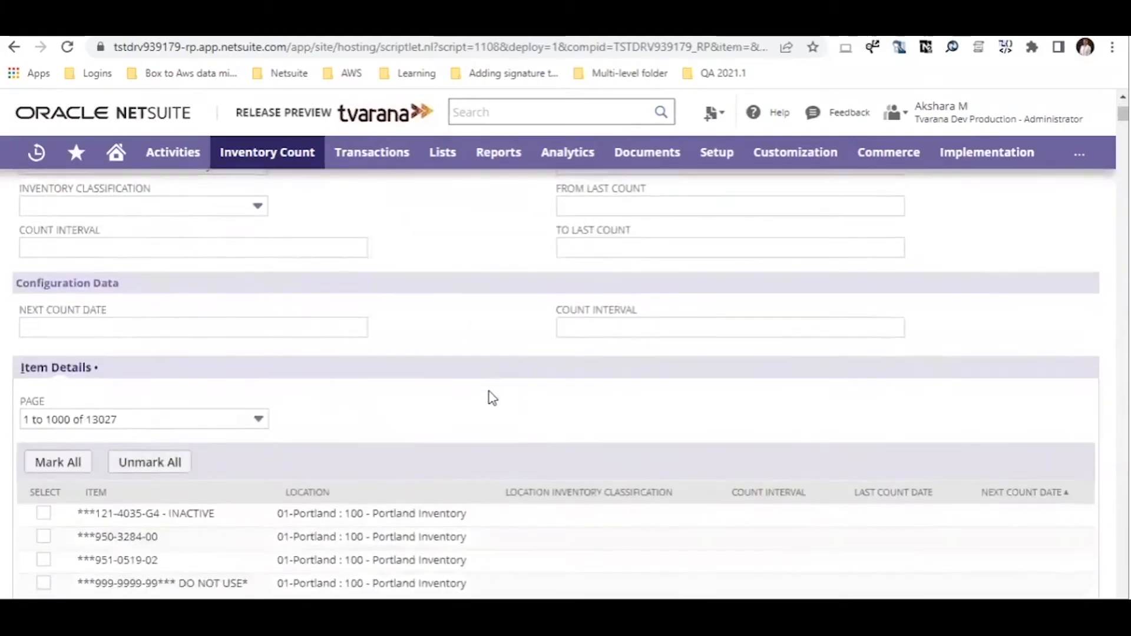
scroll(493, 398, down, 2)
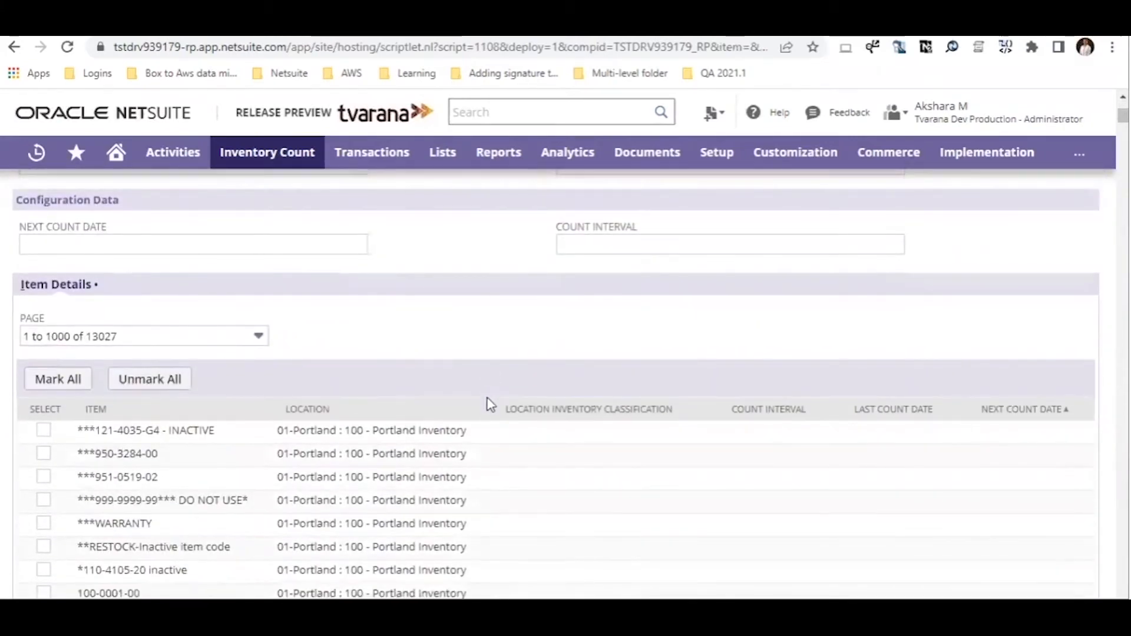
scroll(489, 407, down, 2)
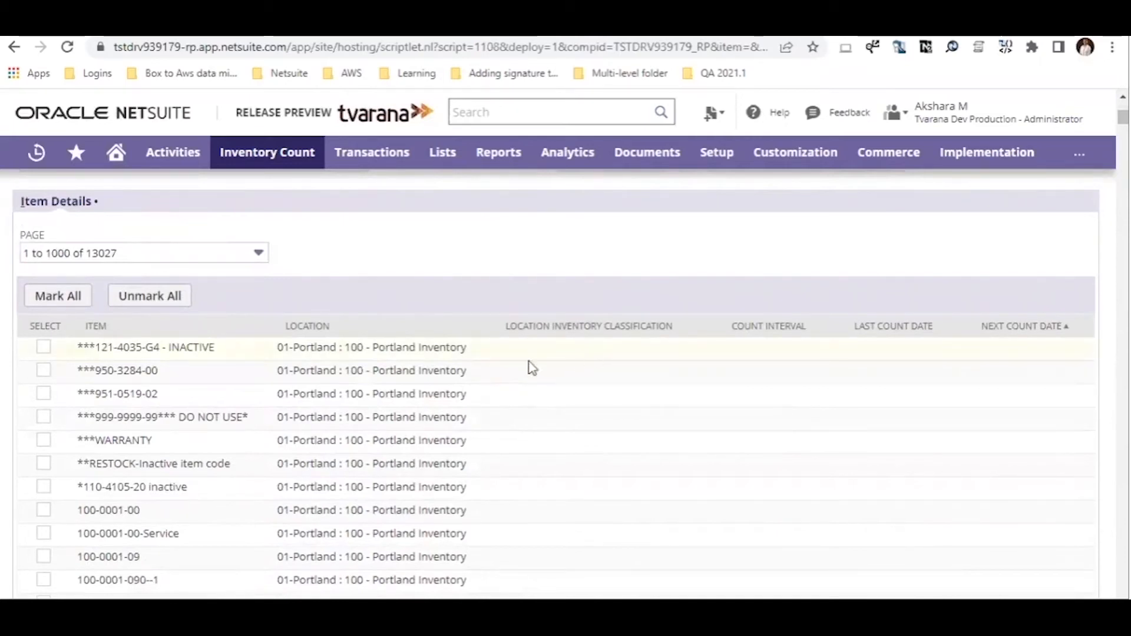
click(885, 327)
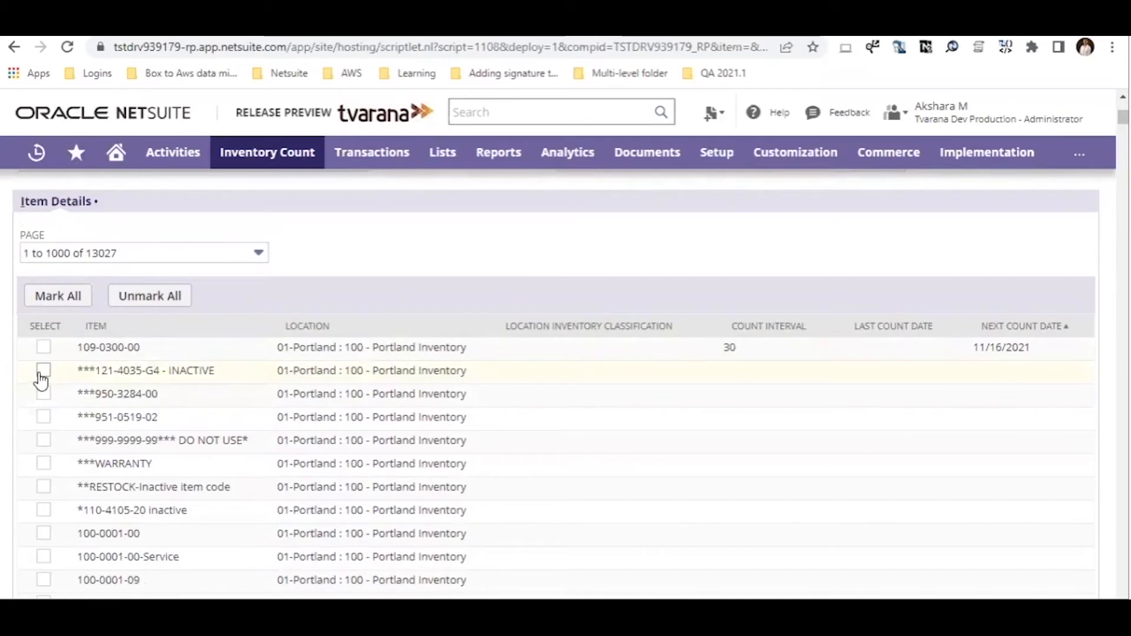
click(43, 396)
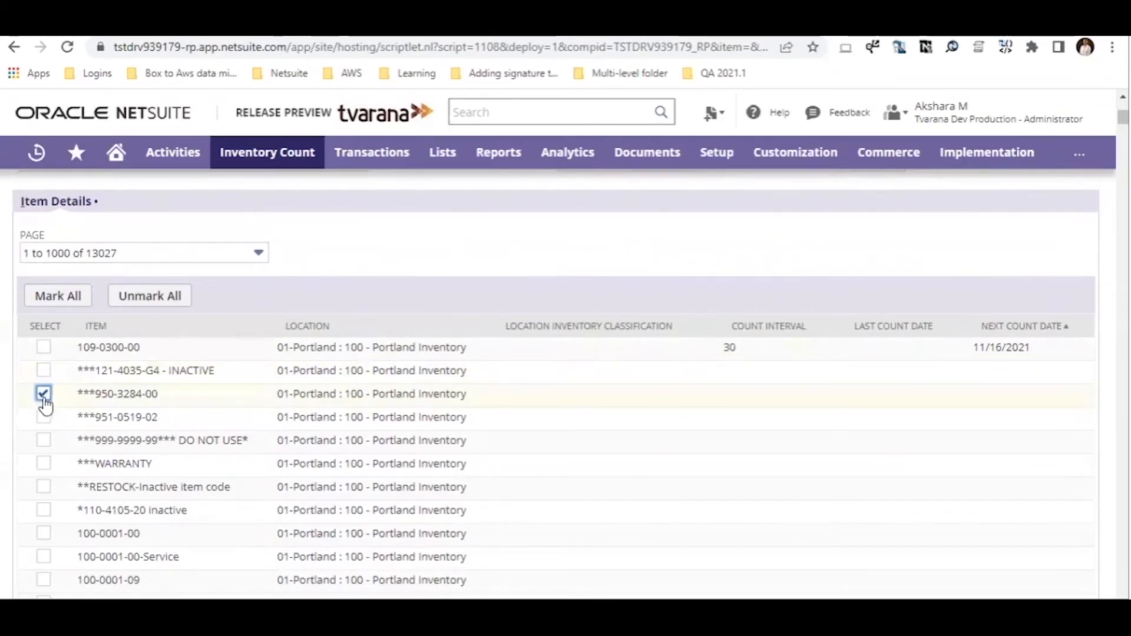
scroll(277, 448, up, 3)
scroll(235, 477, down, 1)
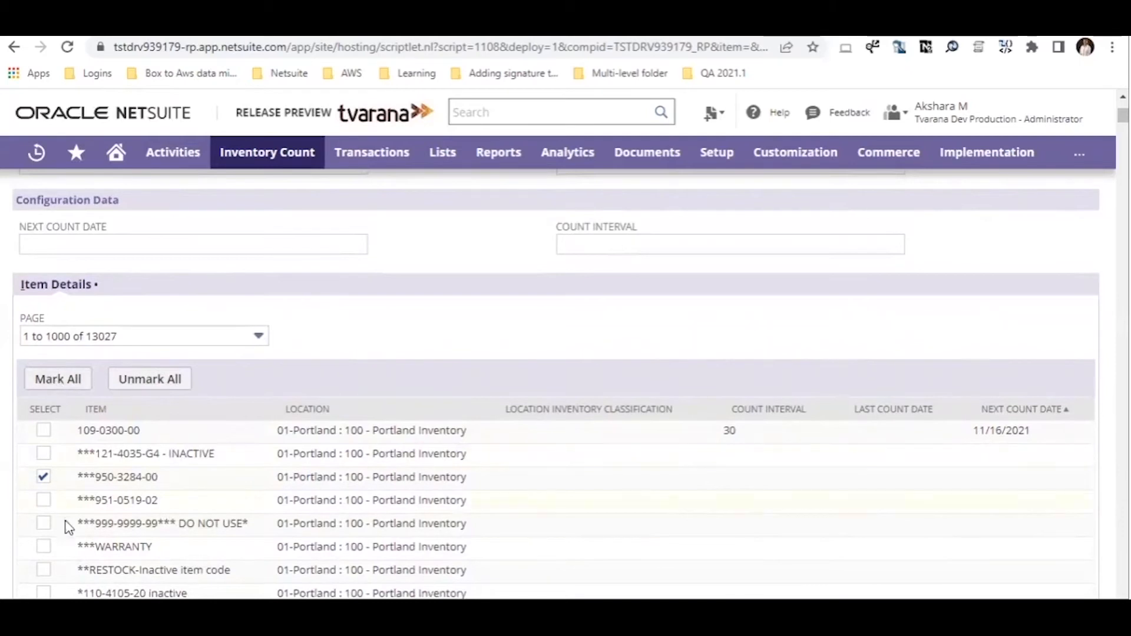
Clear all selections, then mark ***121-4035-G4 - INACTIVE, ***950-3284-00 and ***951-0519-02
click(59, 388)
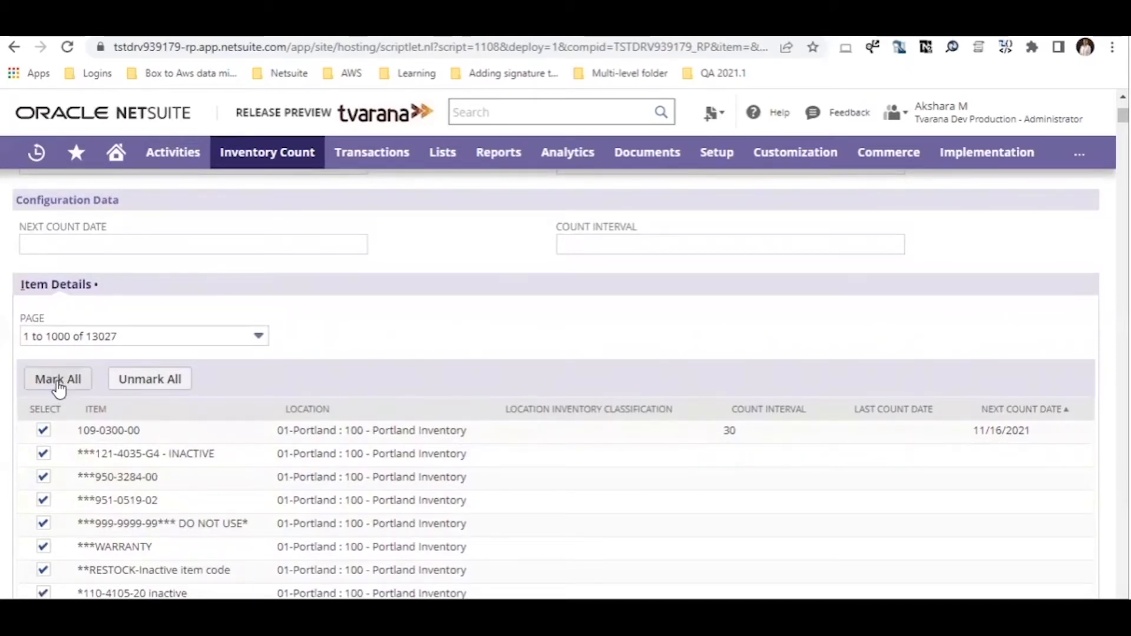
click(41, 496)
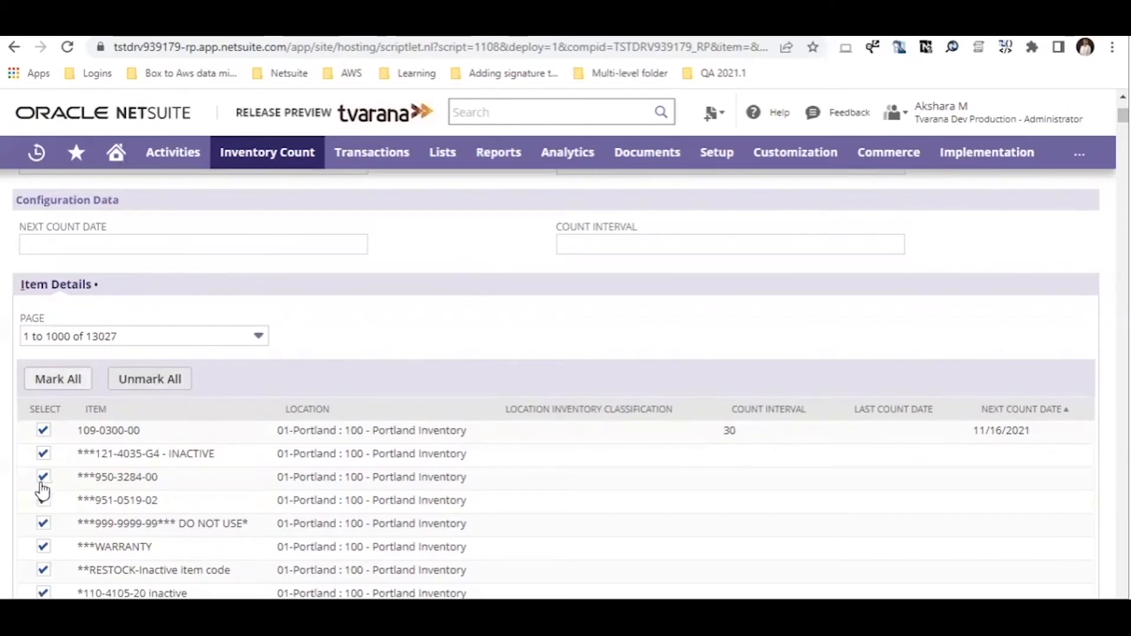
click(44, 454)
click(43, 478)
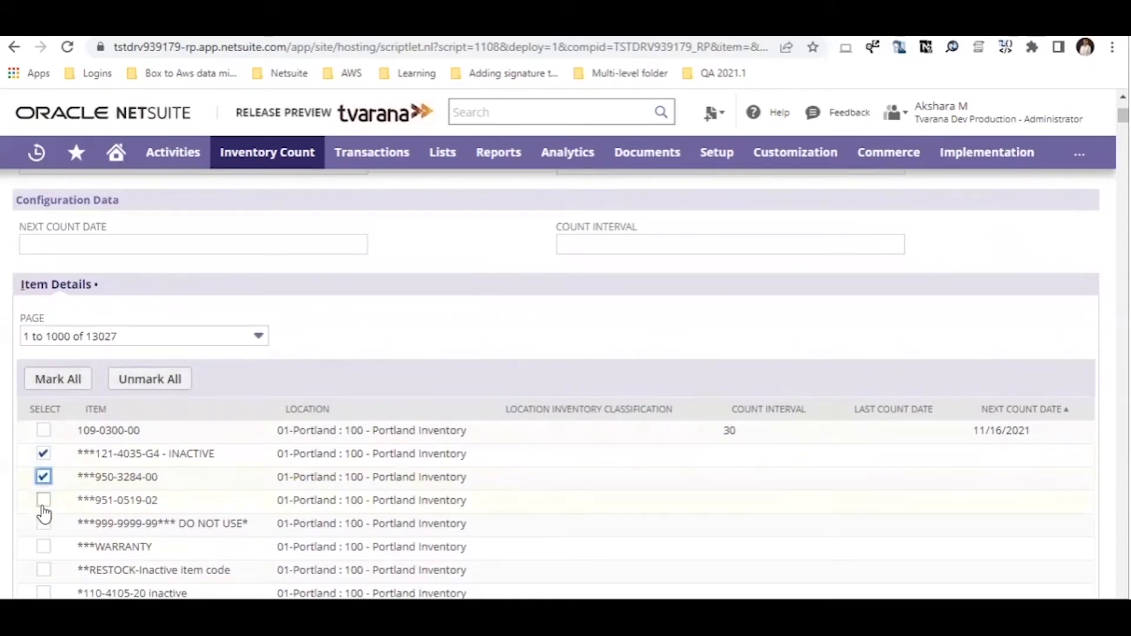
click(43, 499)
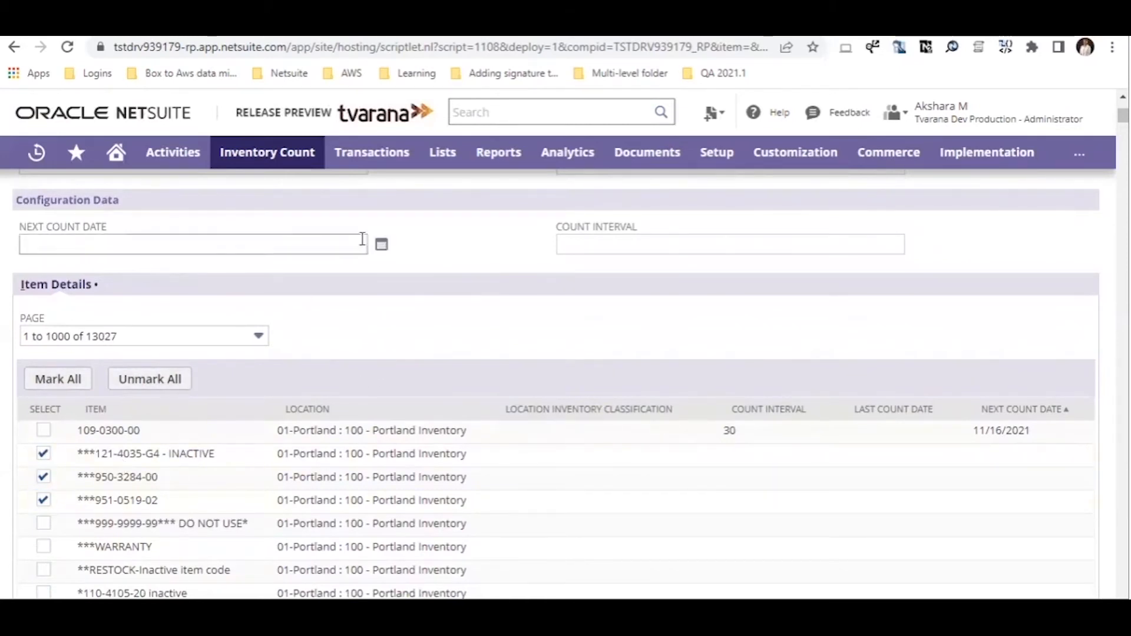
Set Next Count Date to 3/1/2022 and Count Interval to 10
click(381, 244)
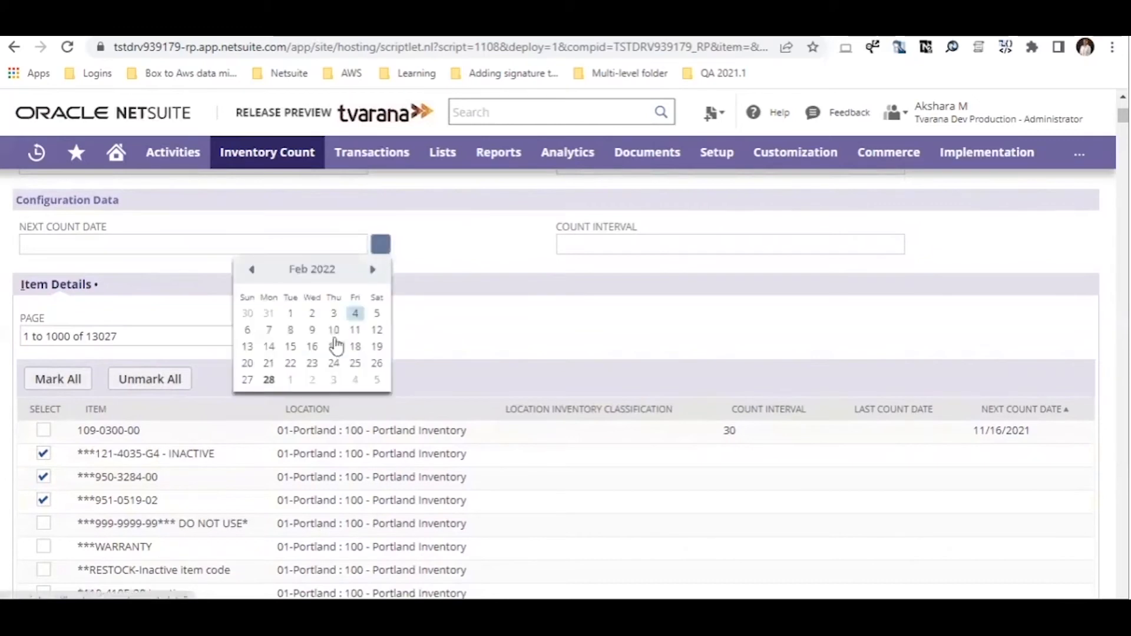
click(290, 380)
click(687, 250)
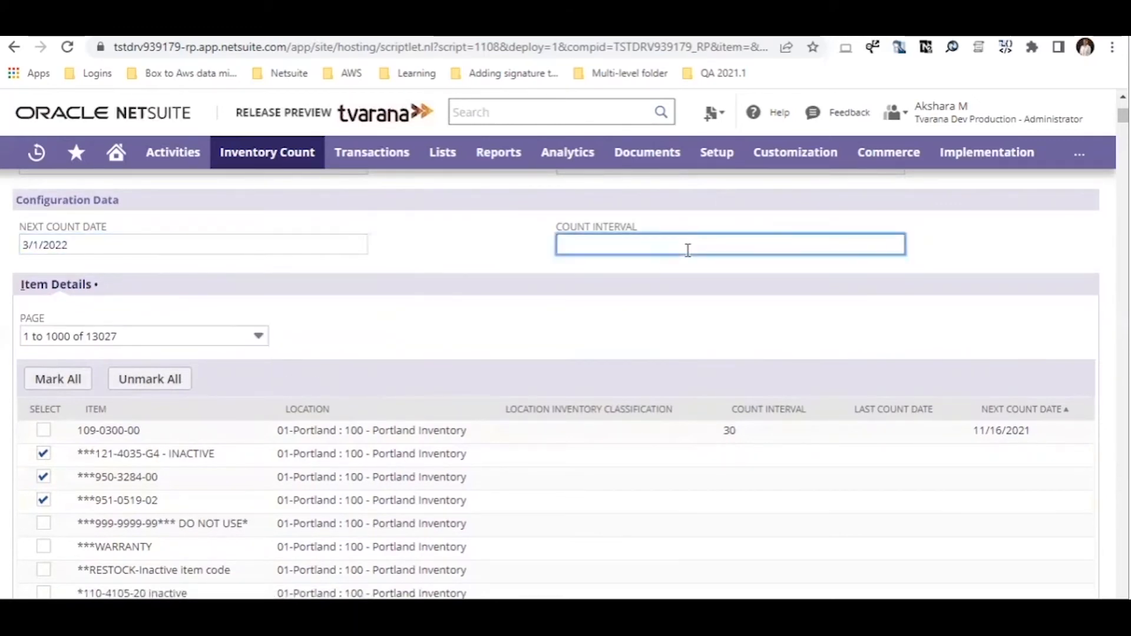
text(10)
click(552, 338)
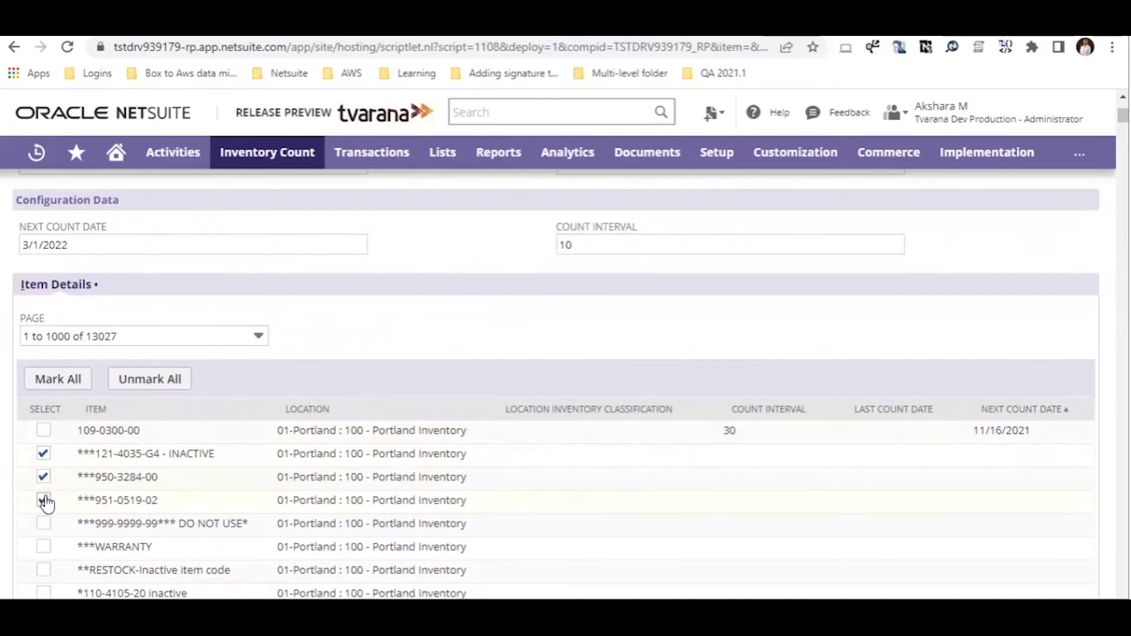
scroll(121, 501, up, 4)
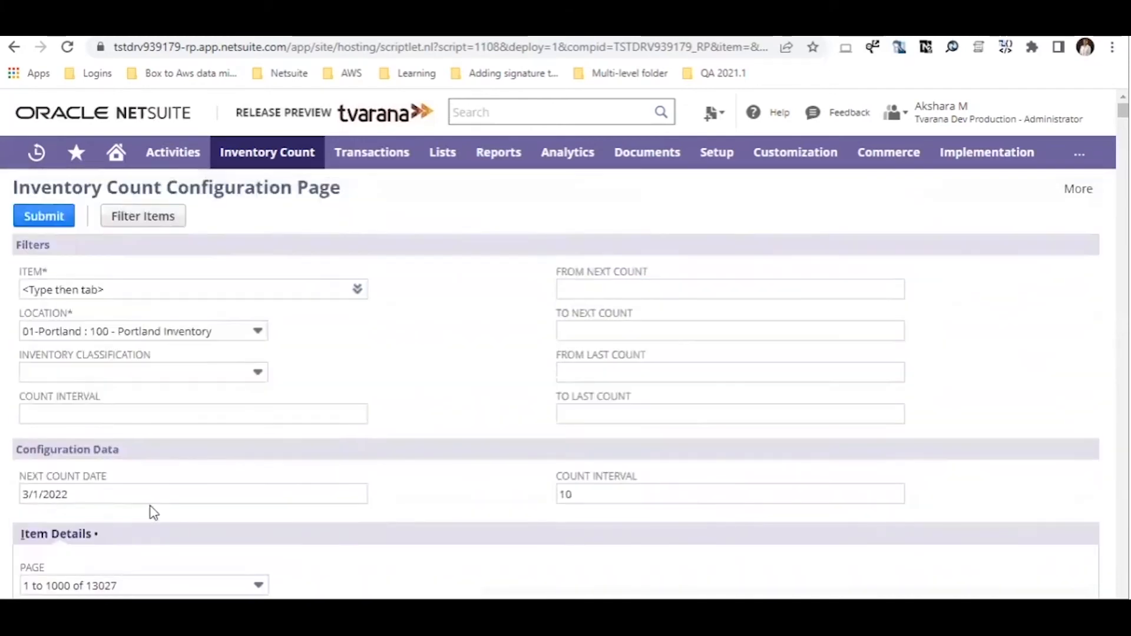
scroll(153, 513, down, 1)
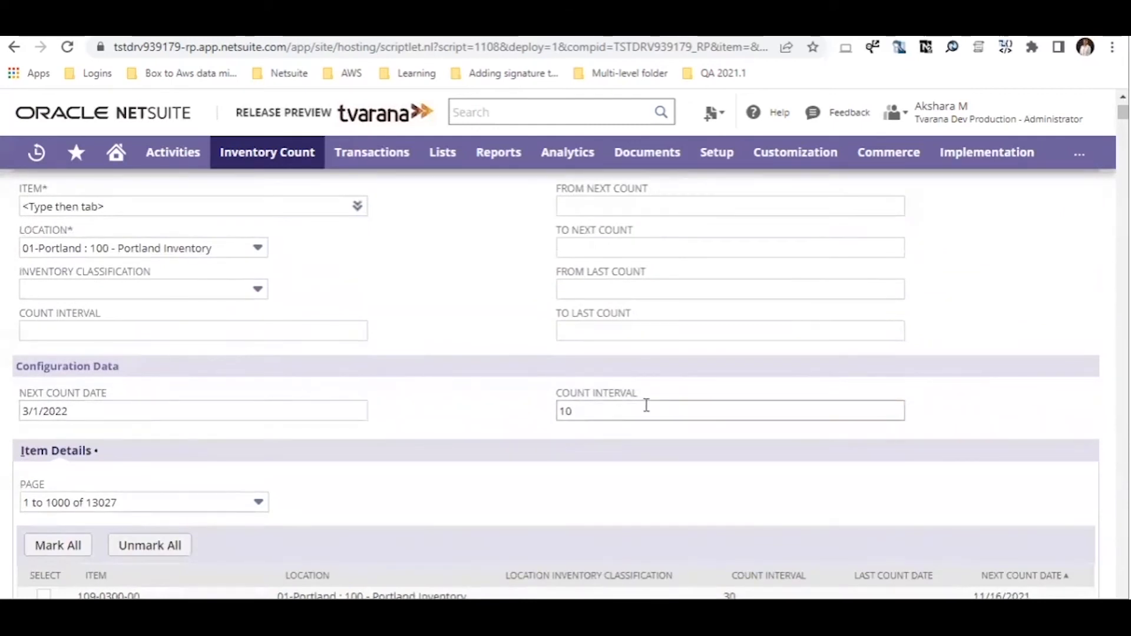
scroll(398, 487, up, 1)
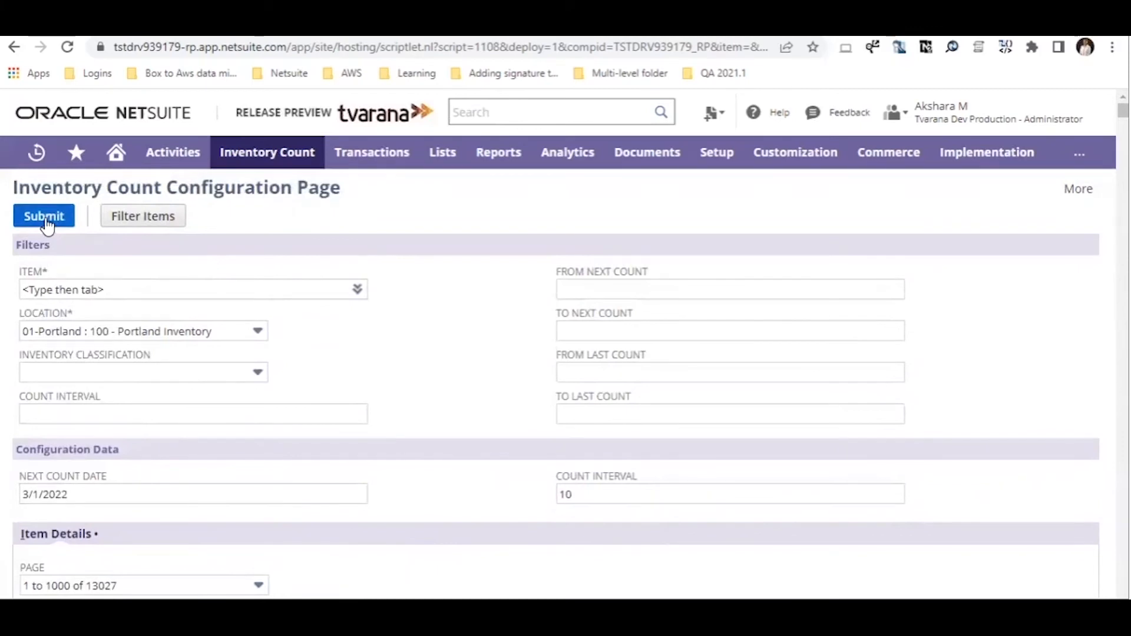
Submit the count configuration and refresh until processing shows Complete
click(46, 222)
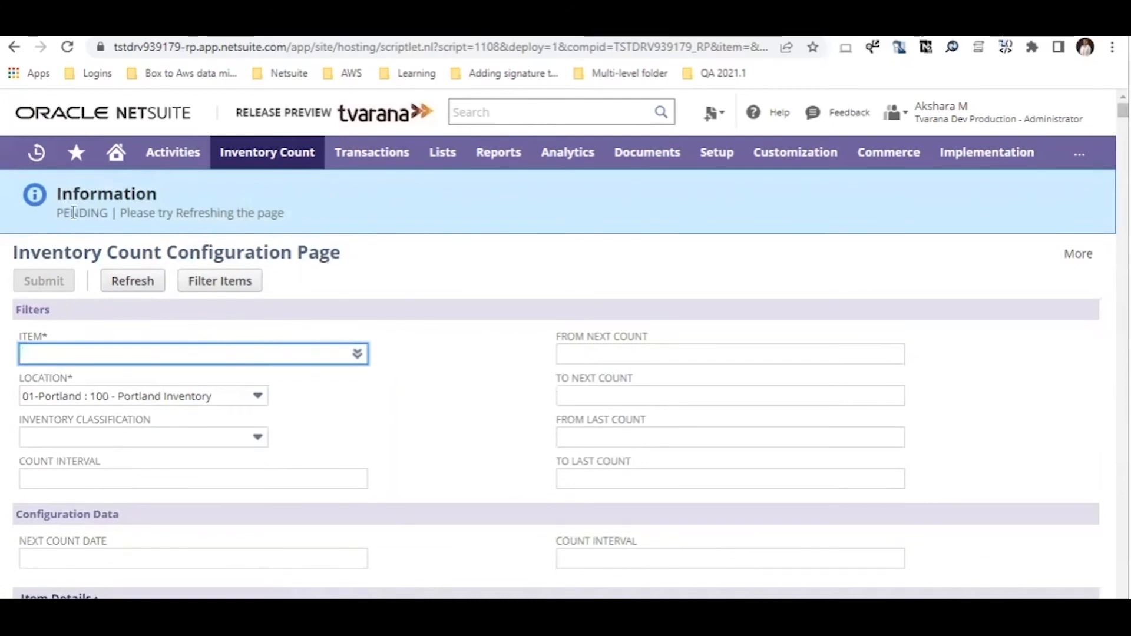
click(129, 286)
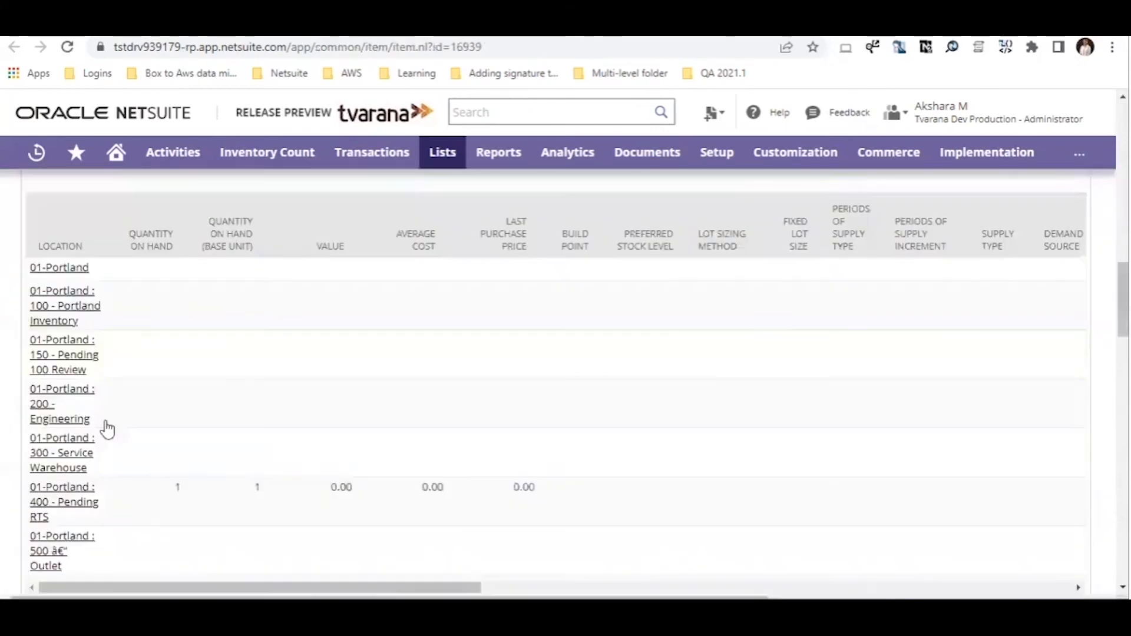
scroll(210, 484, up, 15)
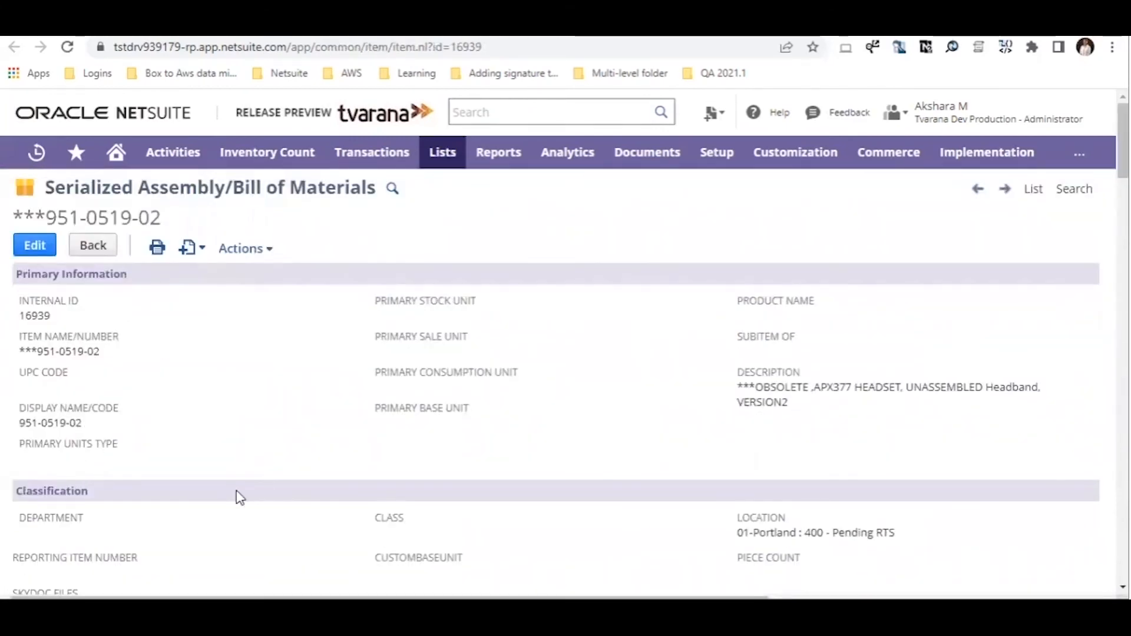
Verify item ***951-0519-02's Portland Inventory location shows Next Count Date 3/1/2022 and Count Interval 10
scroll(239, 498, down, 15)
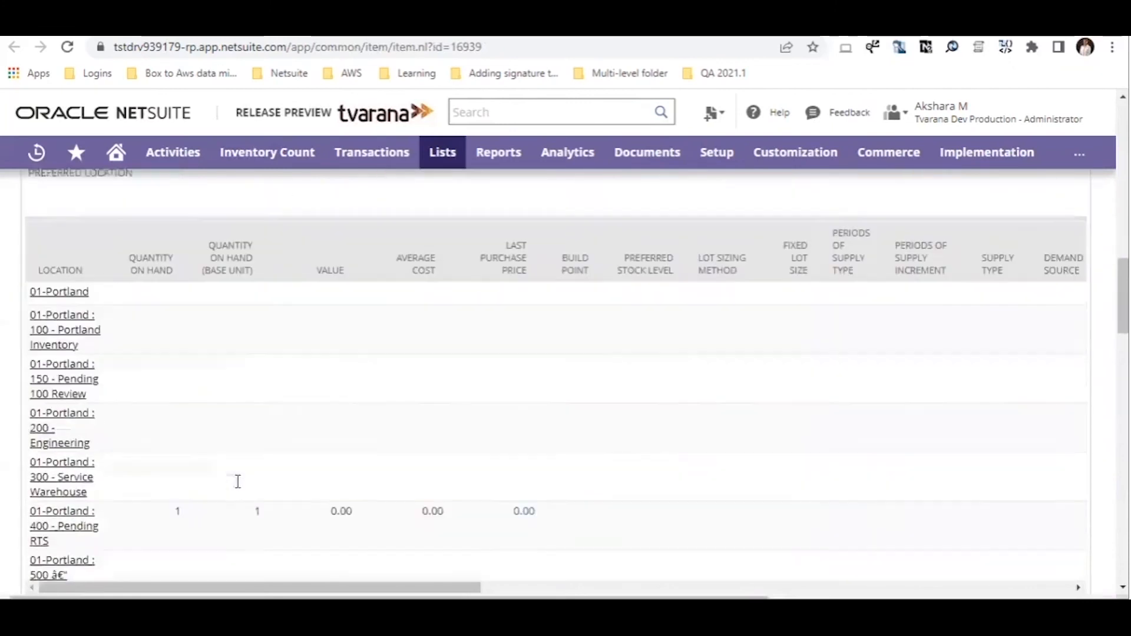
middle_click(195, 311)
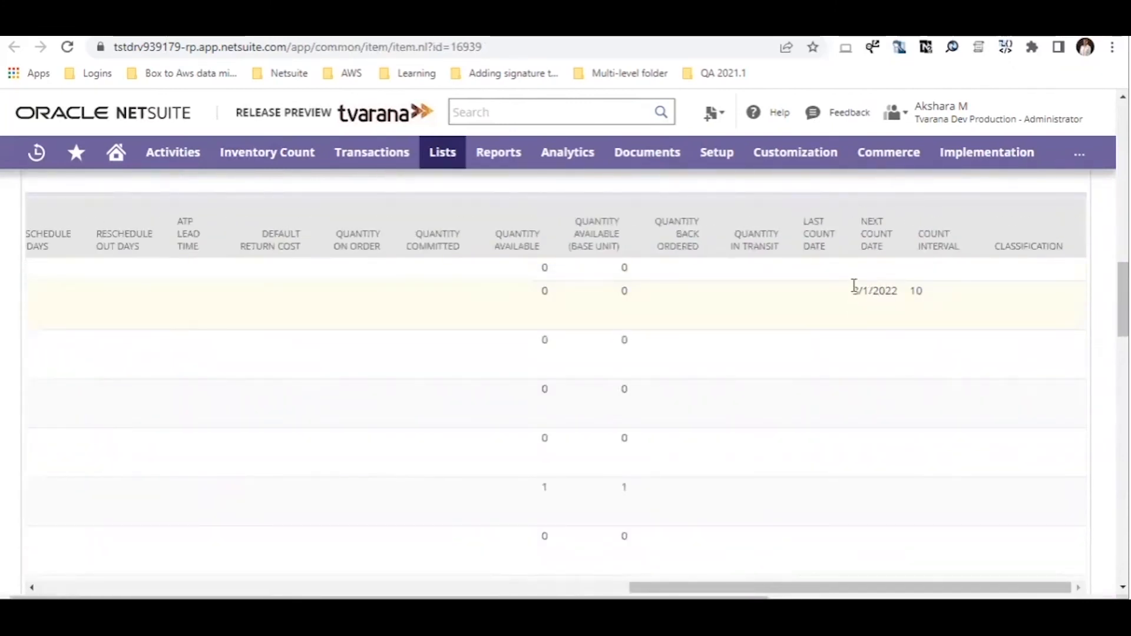
drag(855, 286, 921, 291)
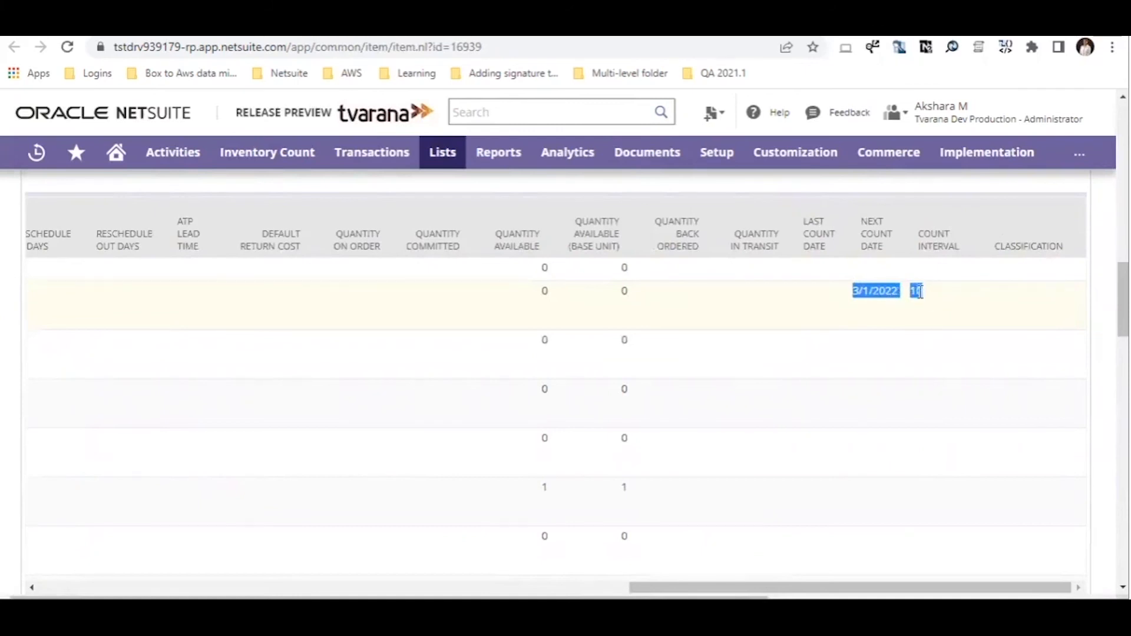
click(919, 291)
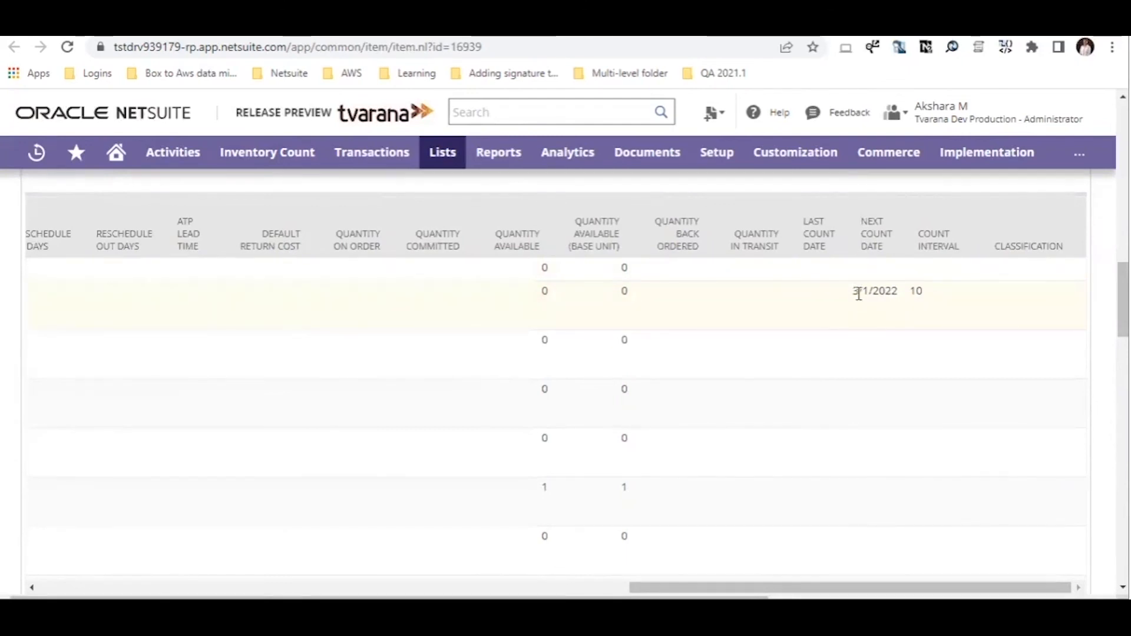
scroll(472, 436, left, 15)
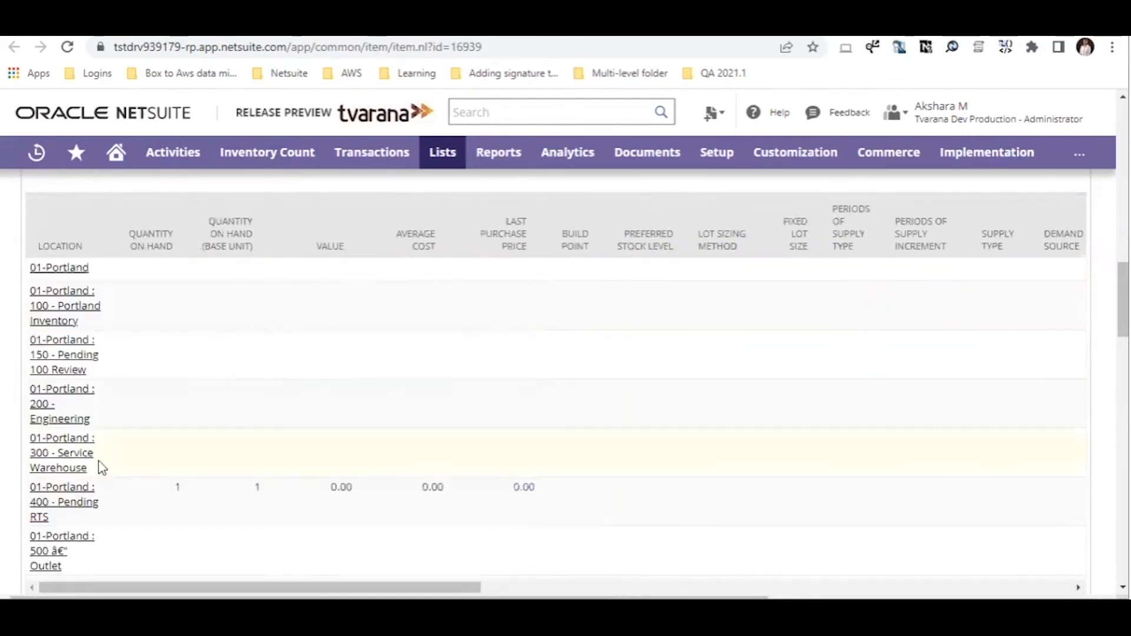